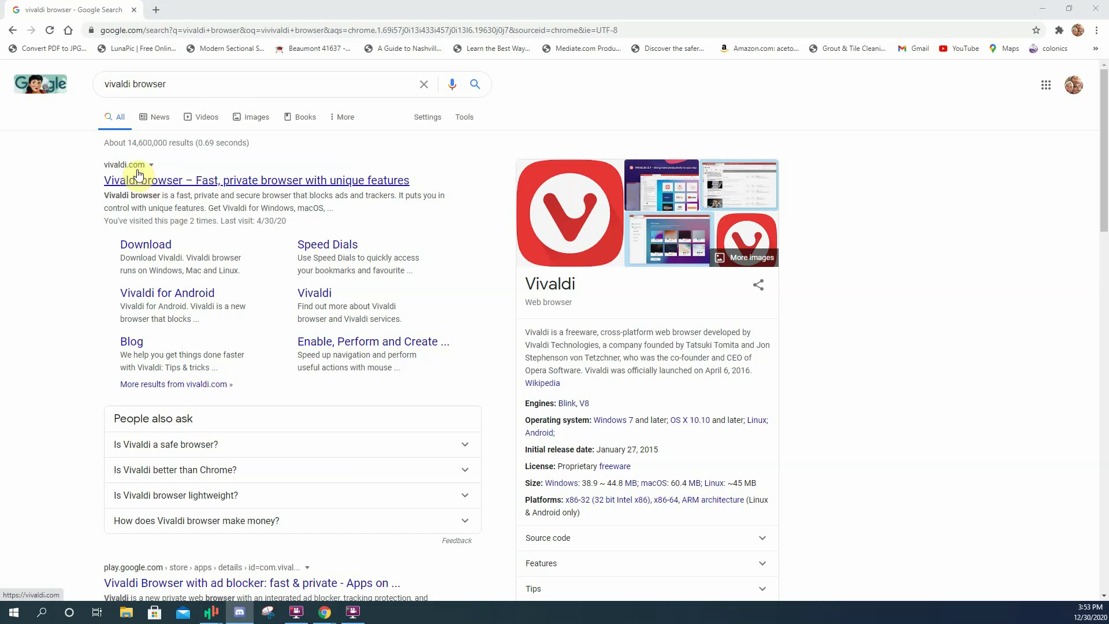
Download the Windows 64bit Vivaldi installer from vivaldi.com and launch it from Chrome's download bar.
left_click(149, 246)
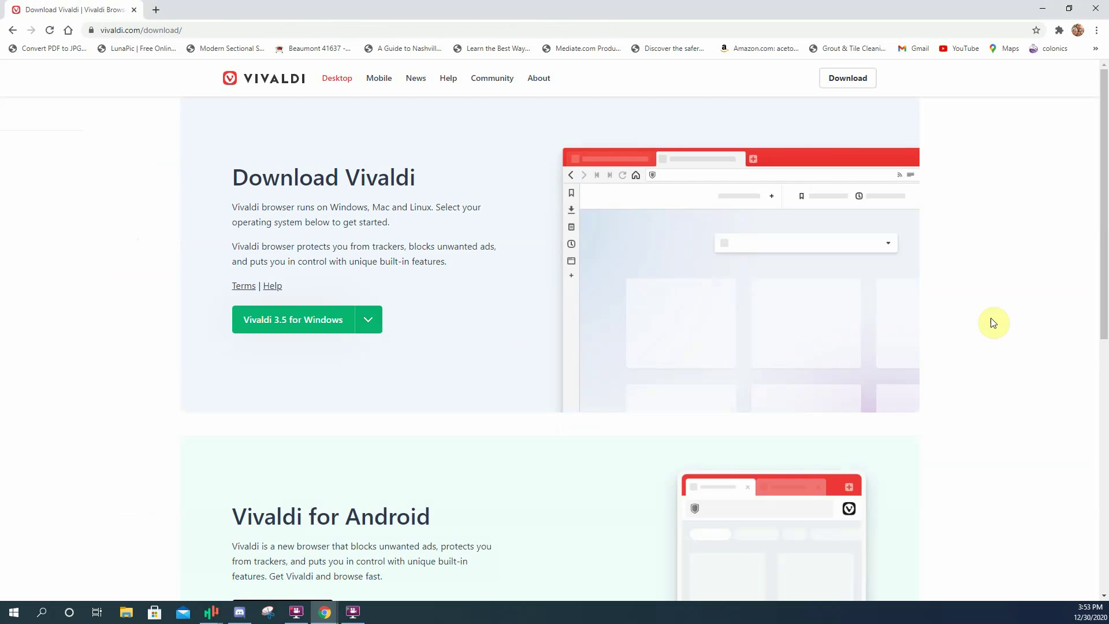
left_click(369, 319)
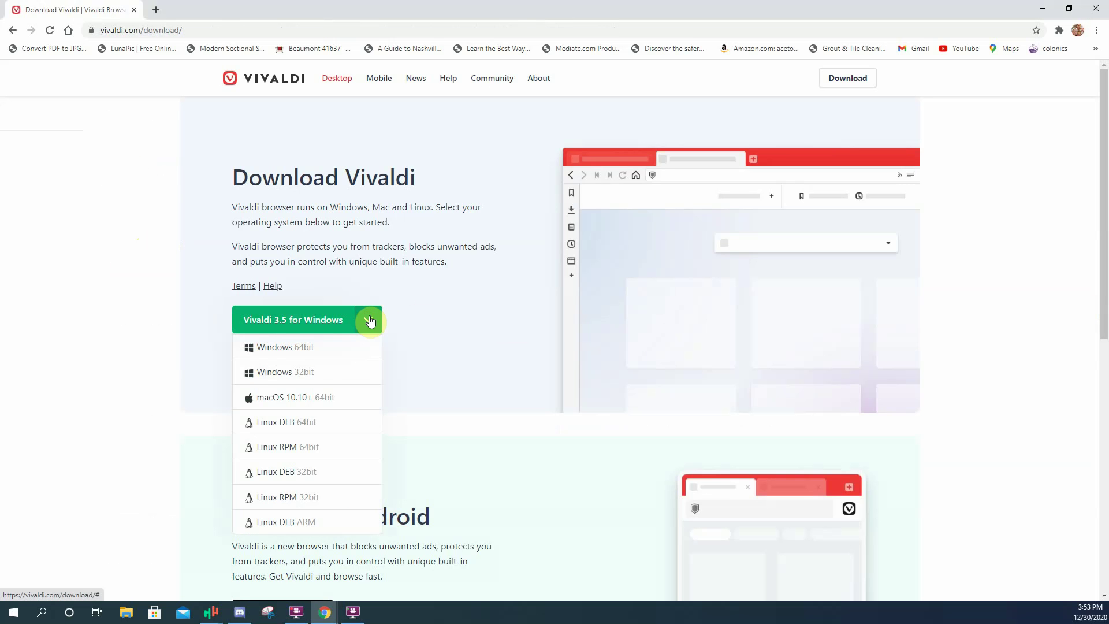
left_click(318, 349)
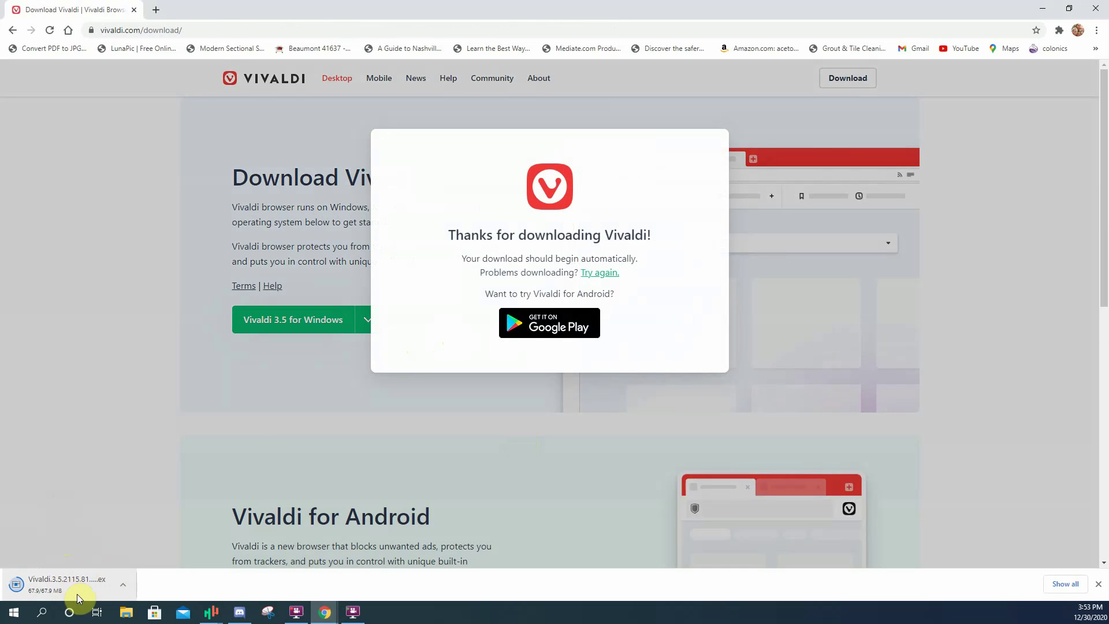
left_click(56, 591)
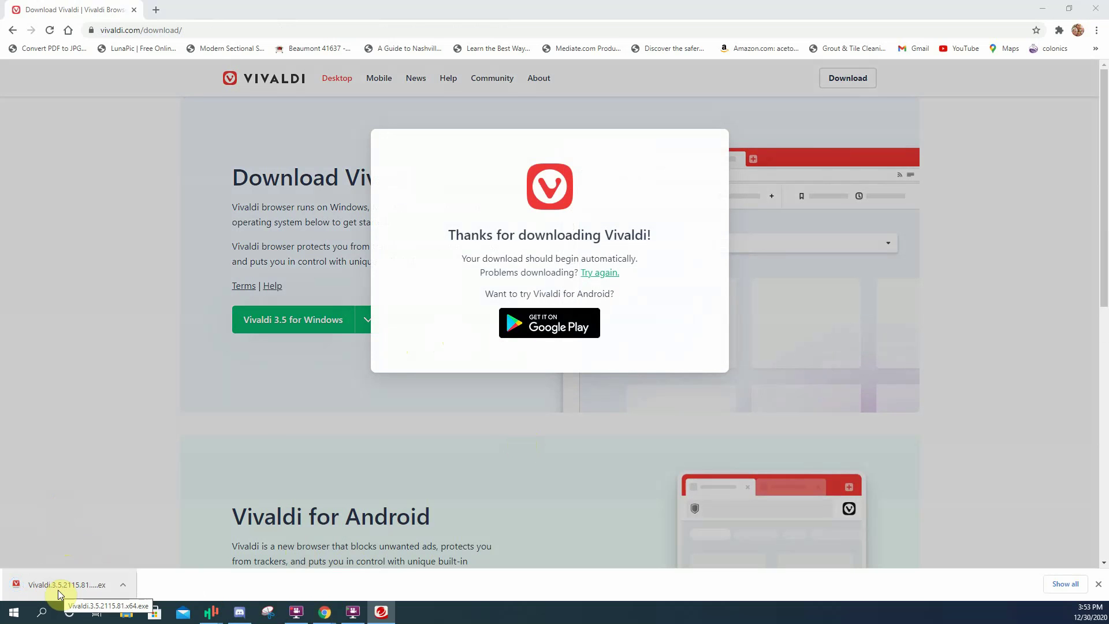
left_click(58, 591)
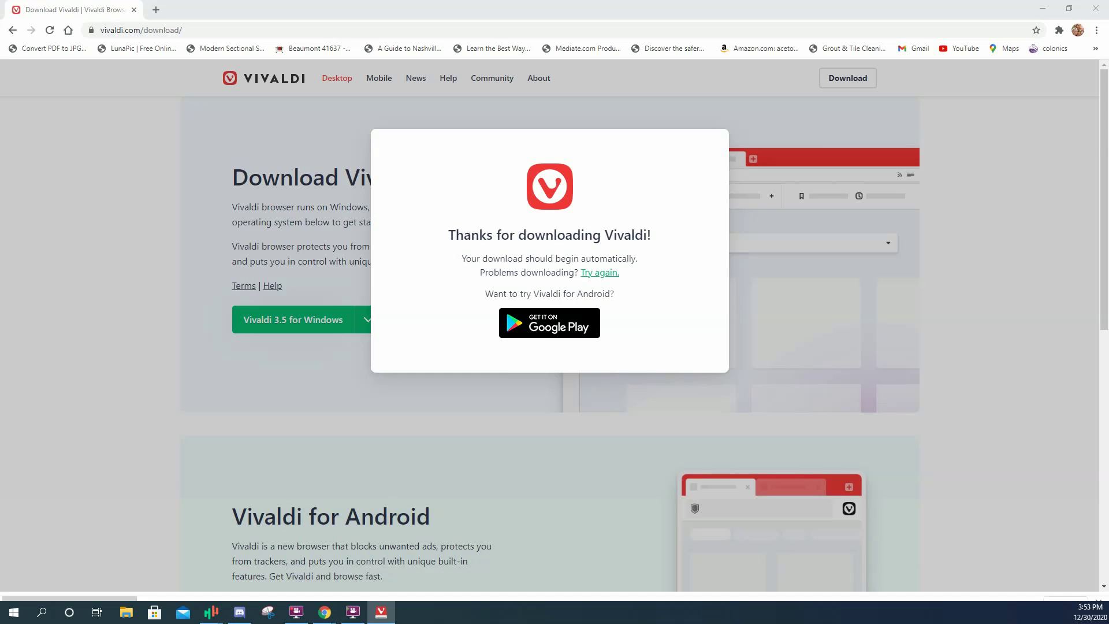
Accept the terms and install Vivaldi.
left_click(284, 357)
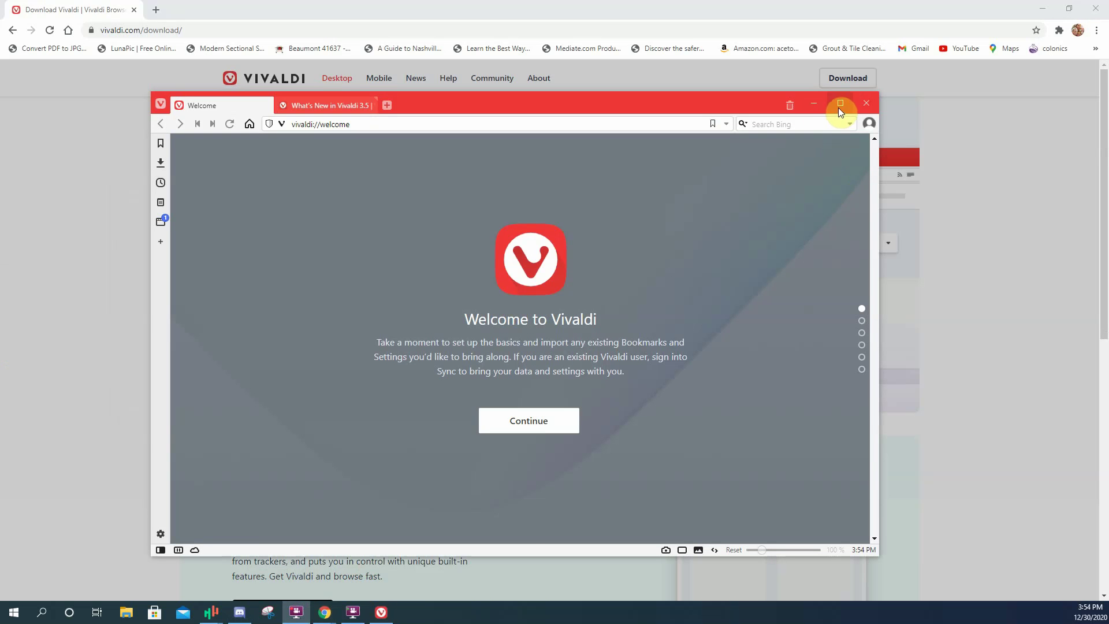
Maximize Vivaldi, skip the welcome step, and open TradingView from a Bing search for 'tradingview'.
left_click(840, 103)
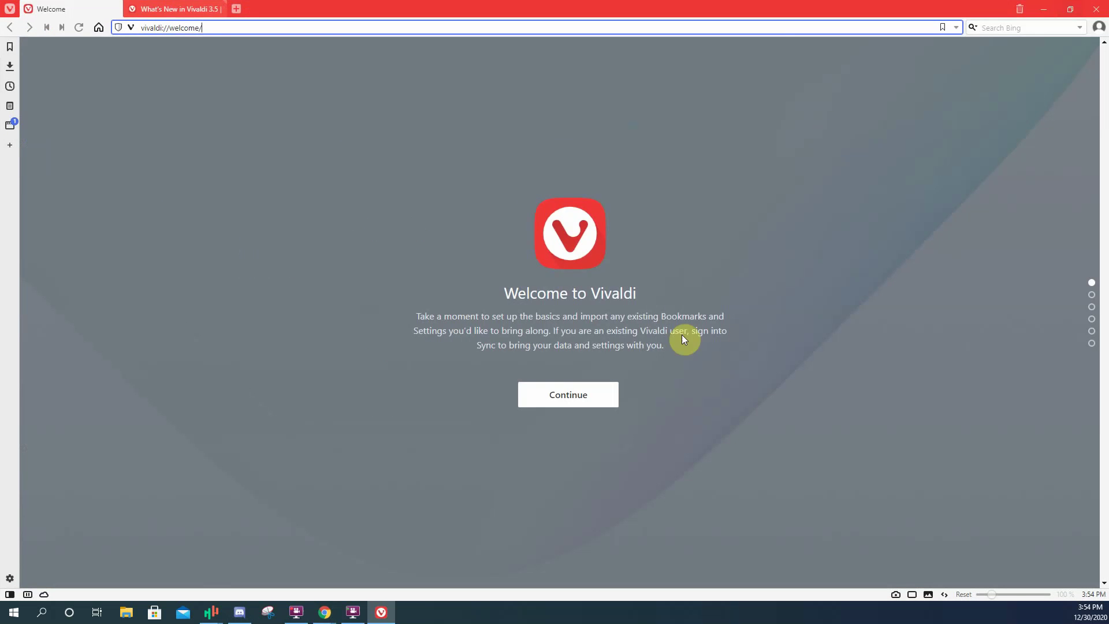
left_click(549, 397)
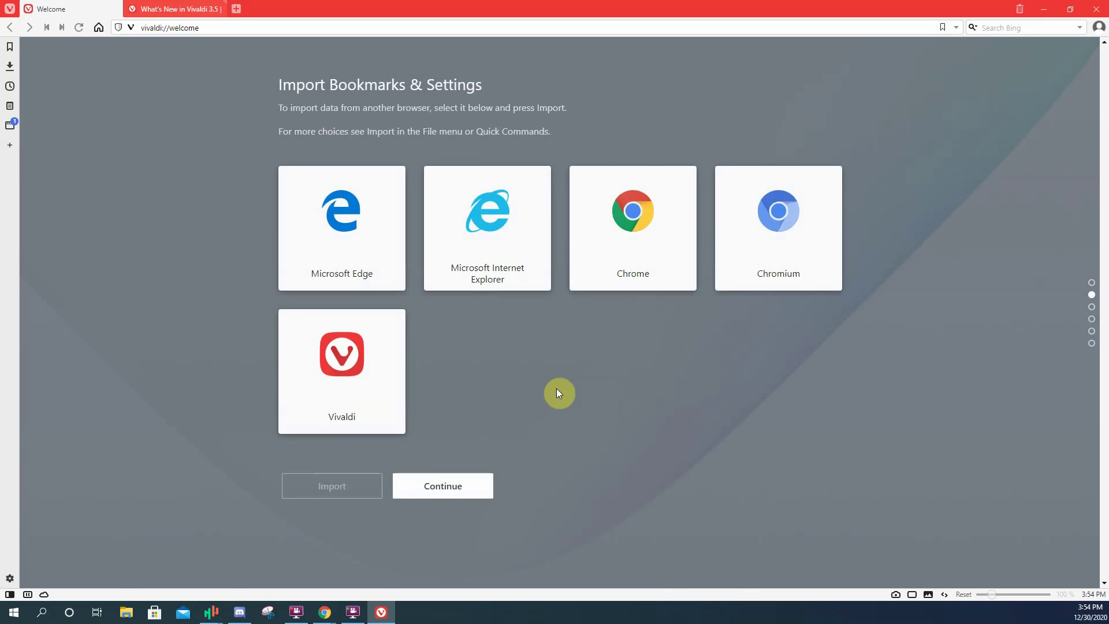
left_click(217, 23)
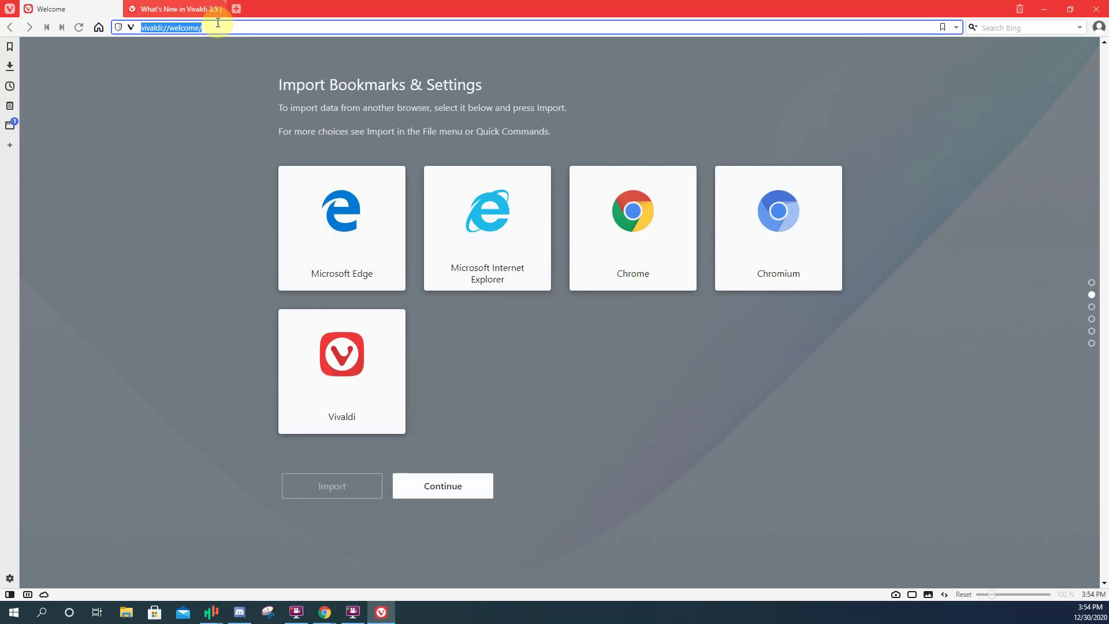
type("tradingview")
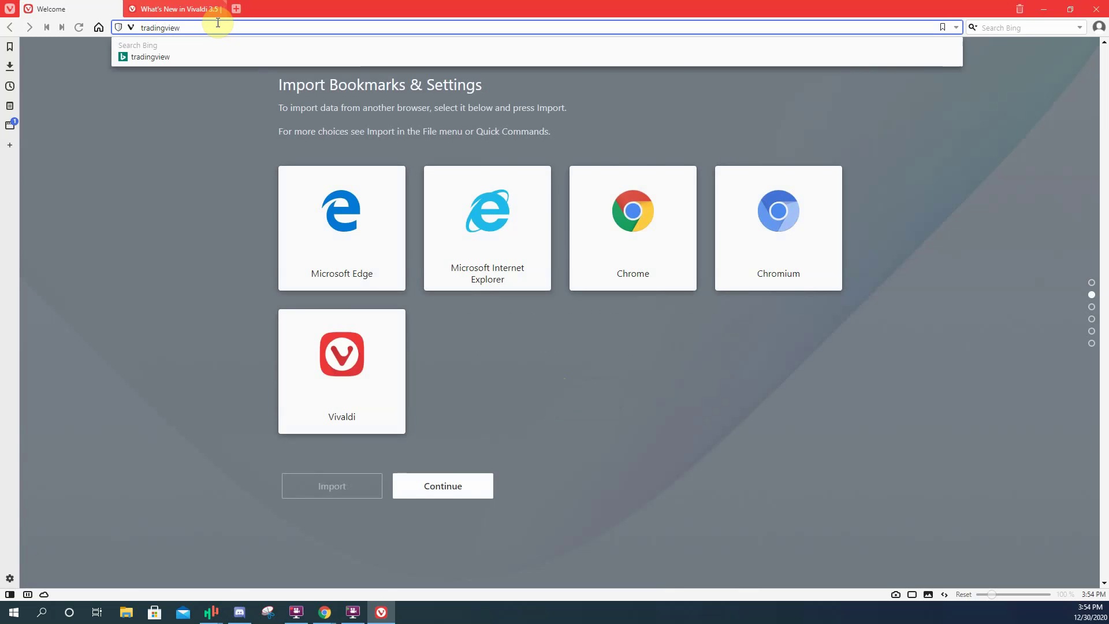
key("Return")
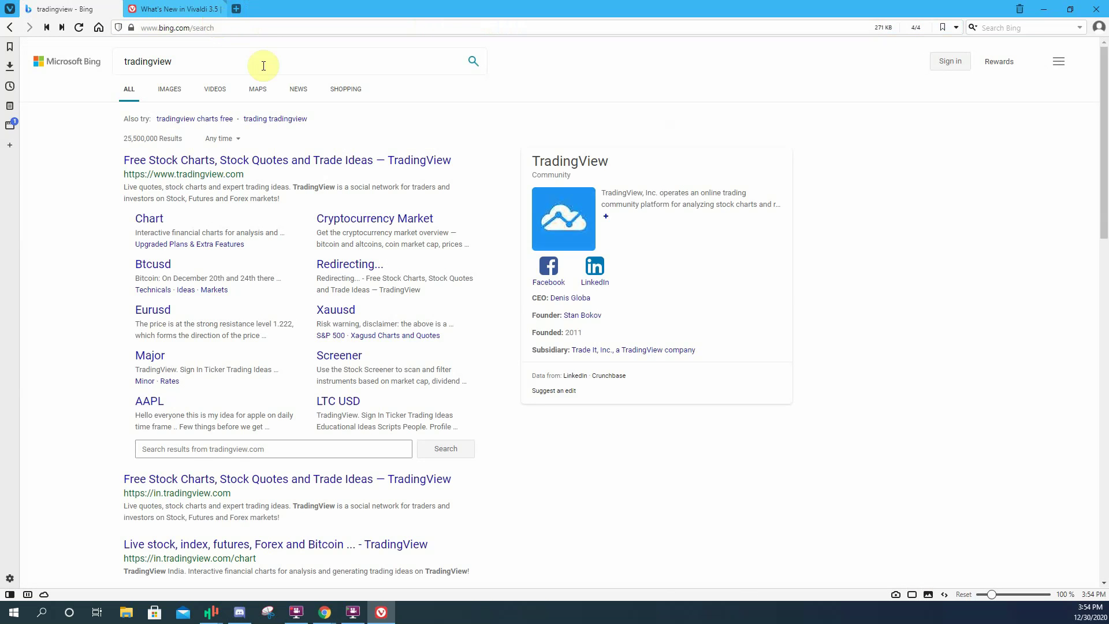
left_click(252, 164)
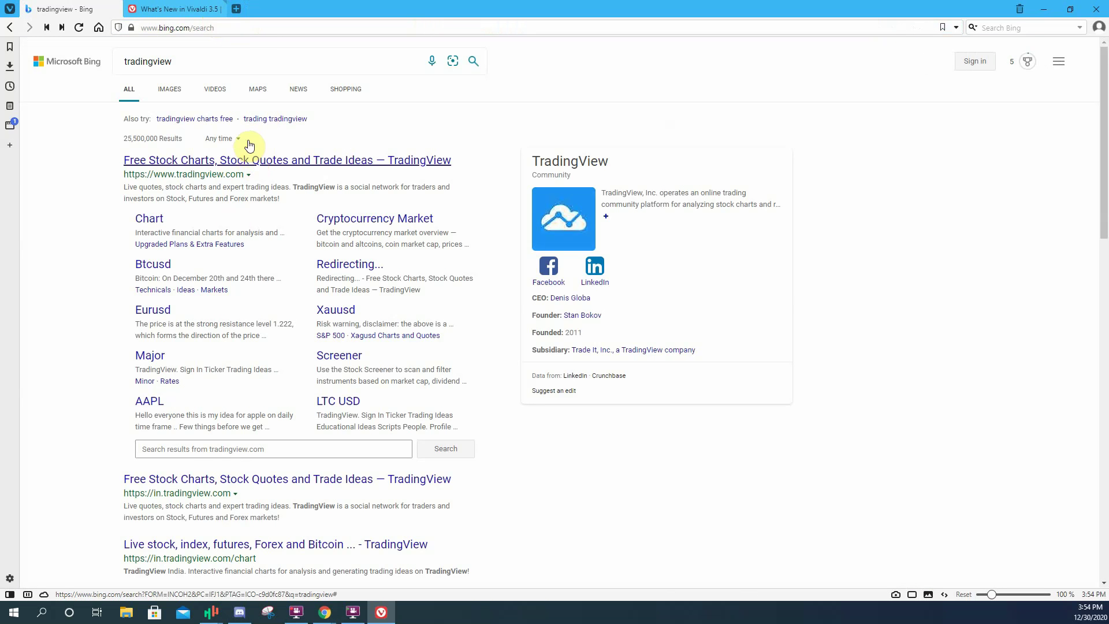
left_click(246, 164)
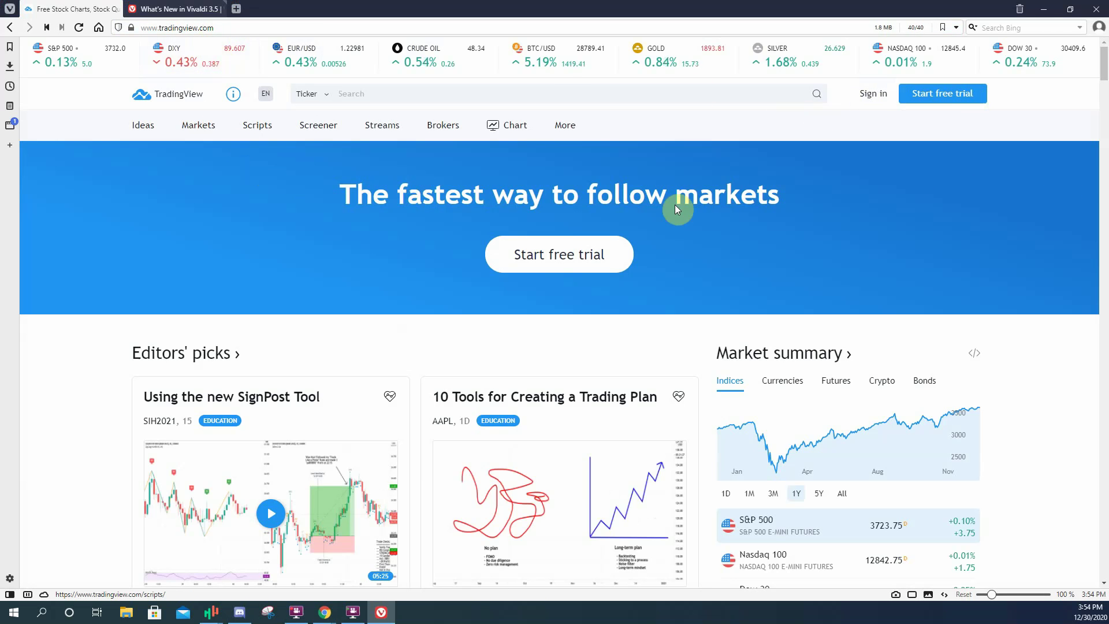
mouse_move(180, 9)
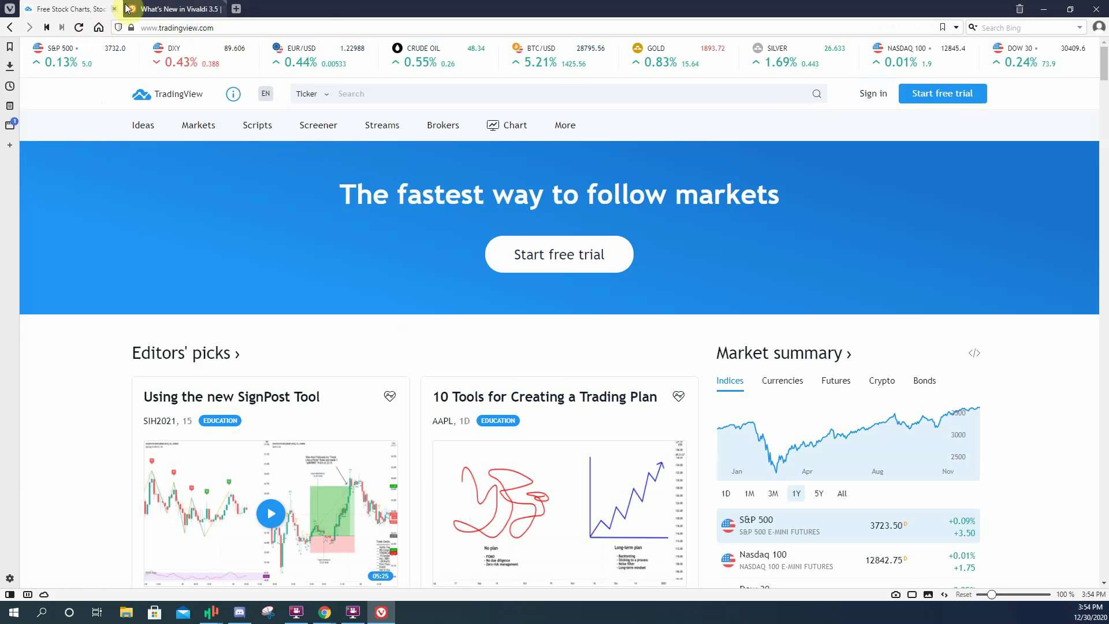
mouse_move(139, 9)
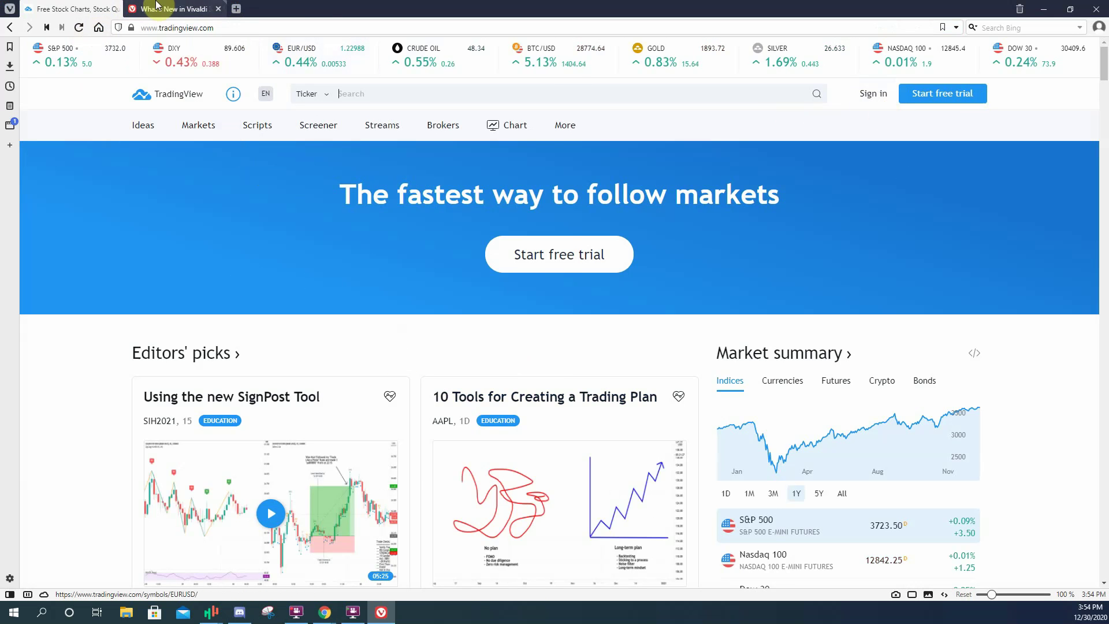
In the What's New tab, replace the vivaldi.com address with tradingview.com and load it.
left_click(155, 10)
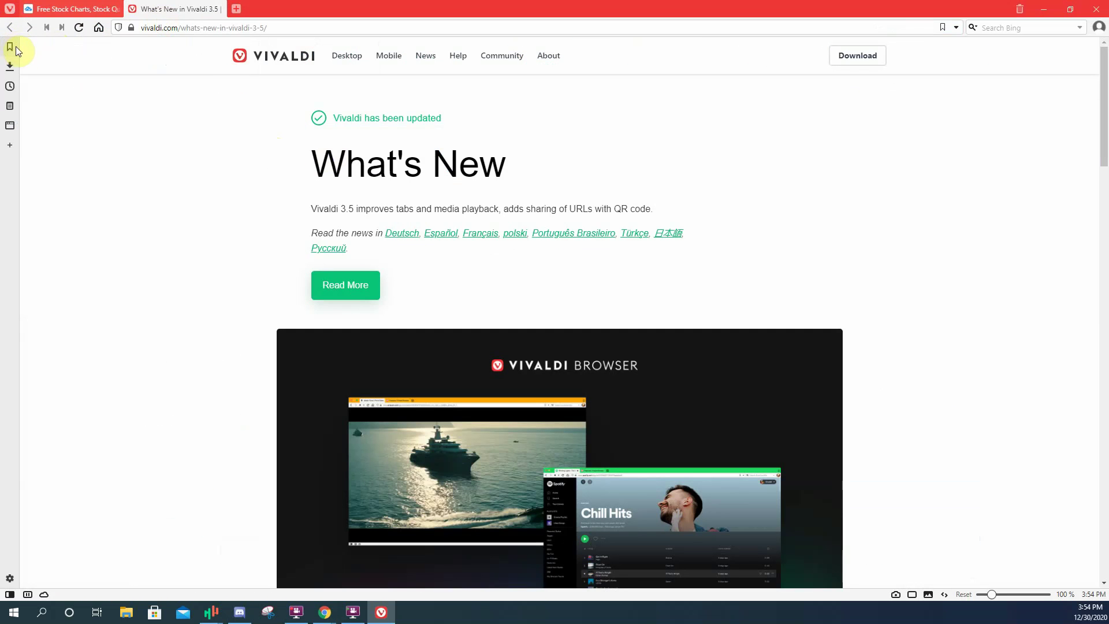
left_click(98, 27)
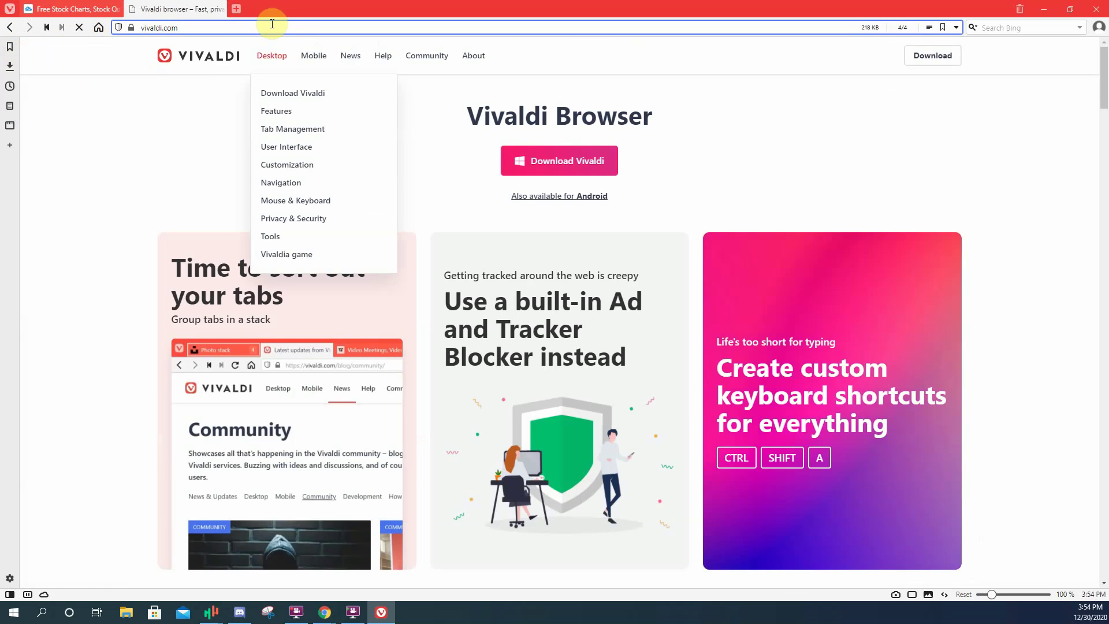
key("BackSpace")
key("BackSpace")
key("BackSpace")
key("BackSpace")
key("BackSpace")
key("BackSpace")
key("BackSpace")
key("BackSpace")
key("BackSpace")
key("BackSpace")
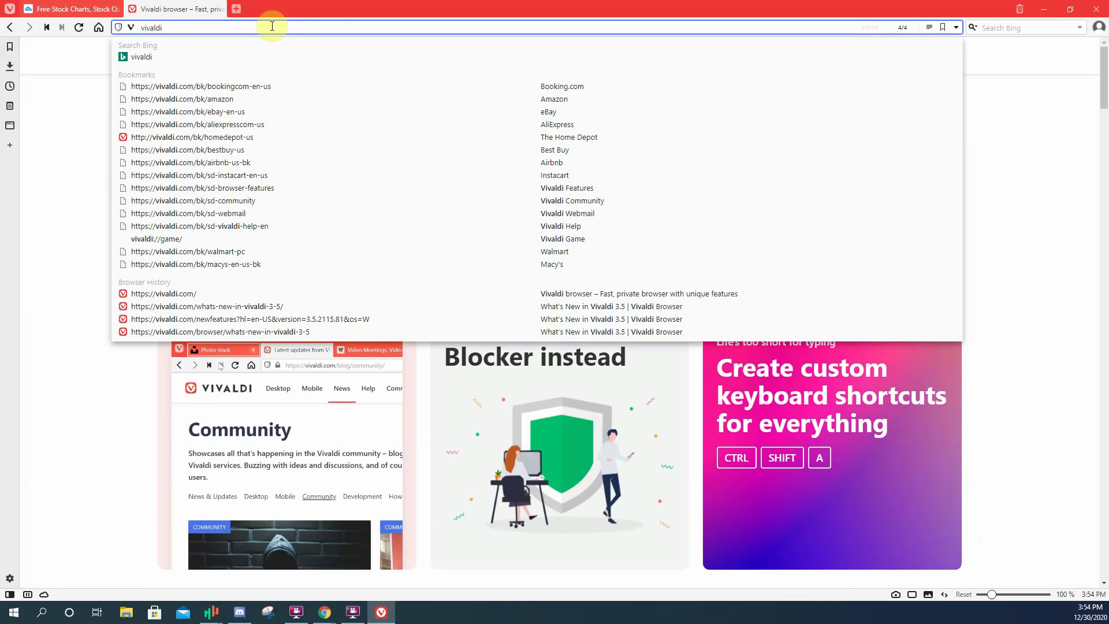
key("BackSpace")
type("tradingview.com")
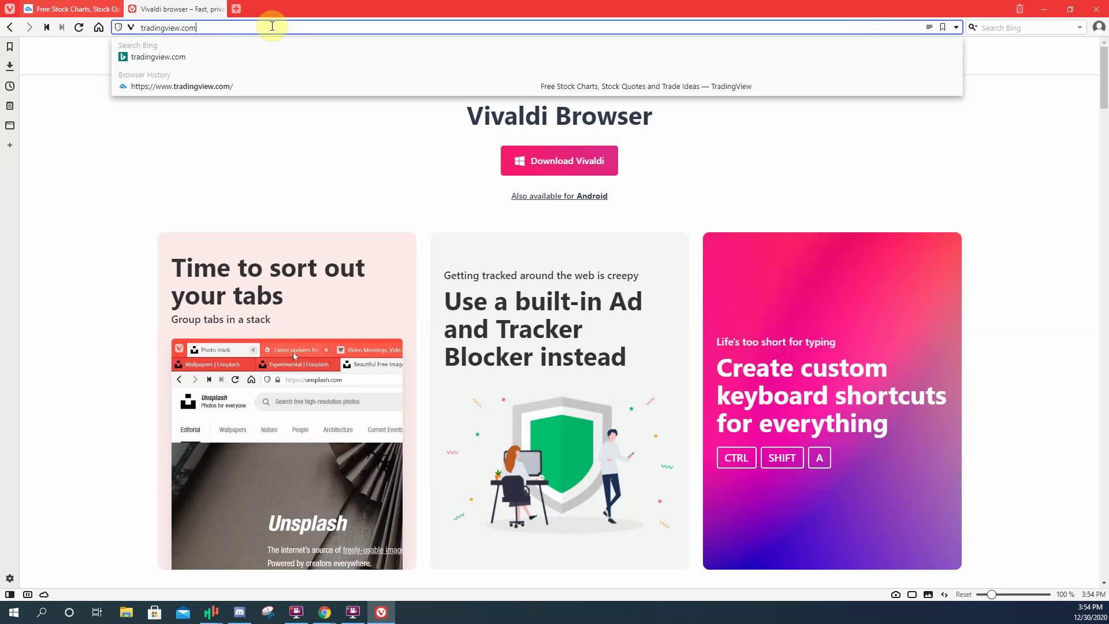
key("Return")
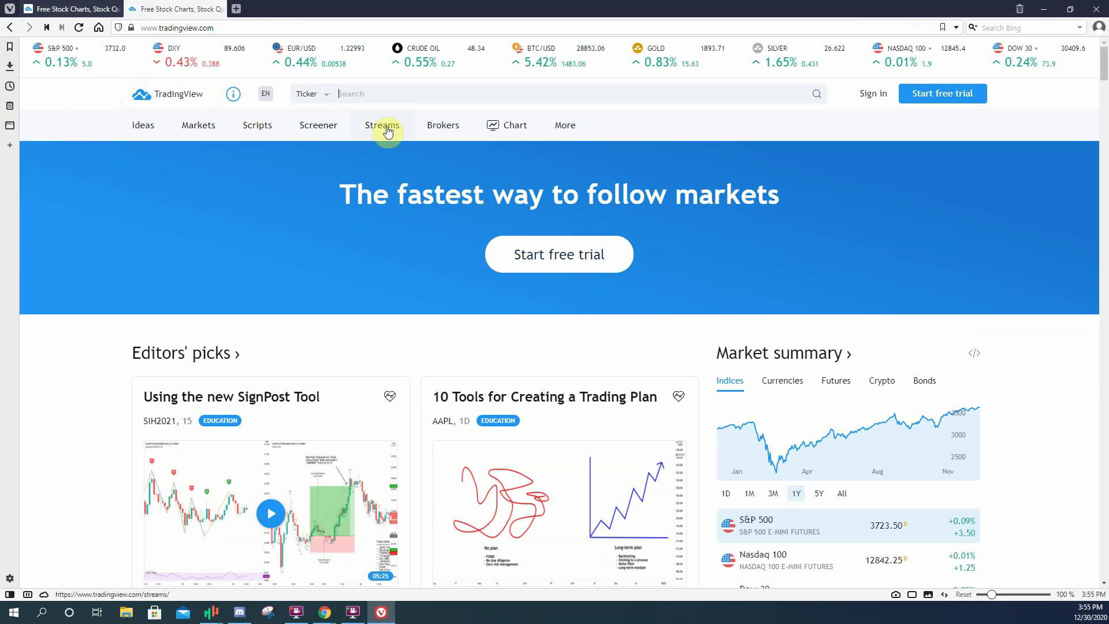
Select both TradingView tabs, apply Tile 2 Tabs, and drag the second tab ahead of the first.
mouse_move(51, 13)
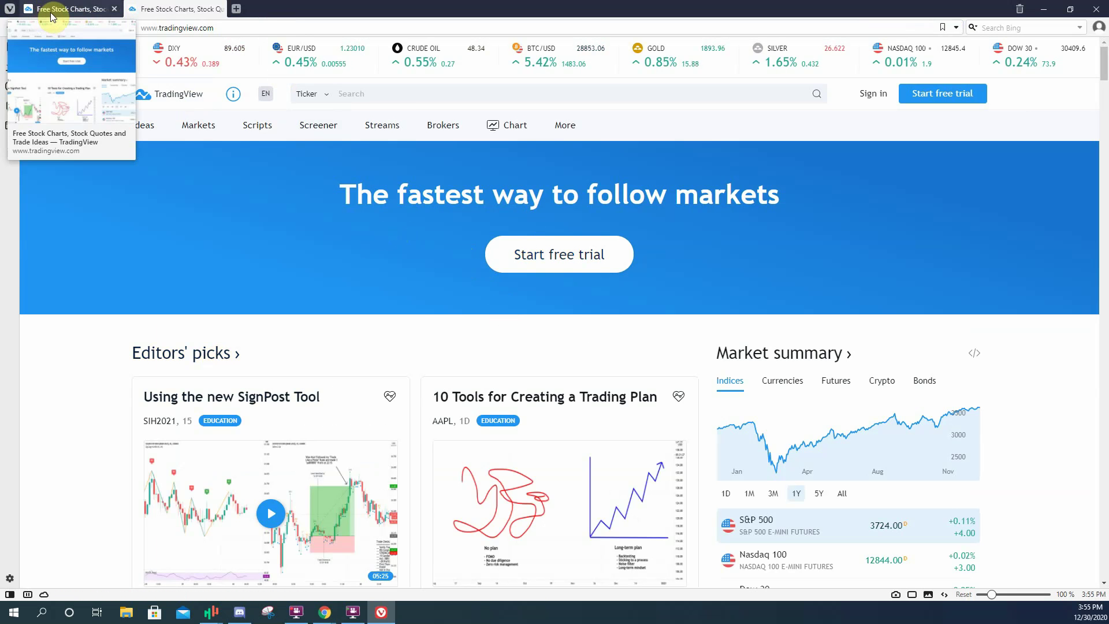
left_click(51, 15)
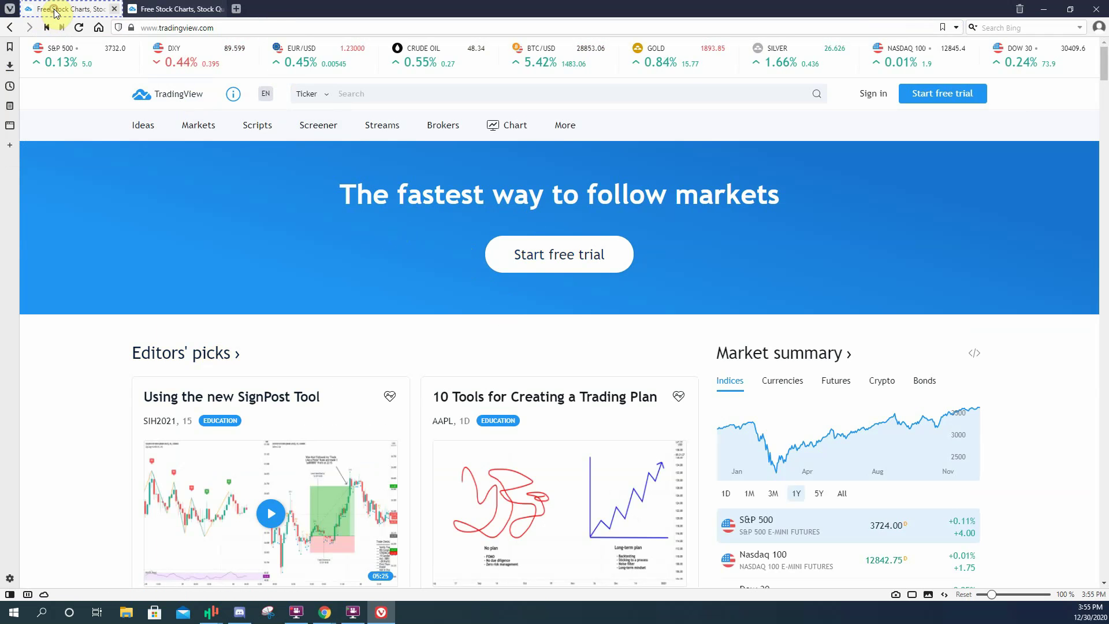
left_click(164, 12, "ctrl")
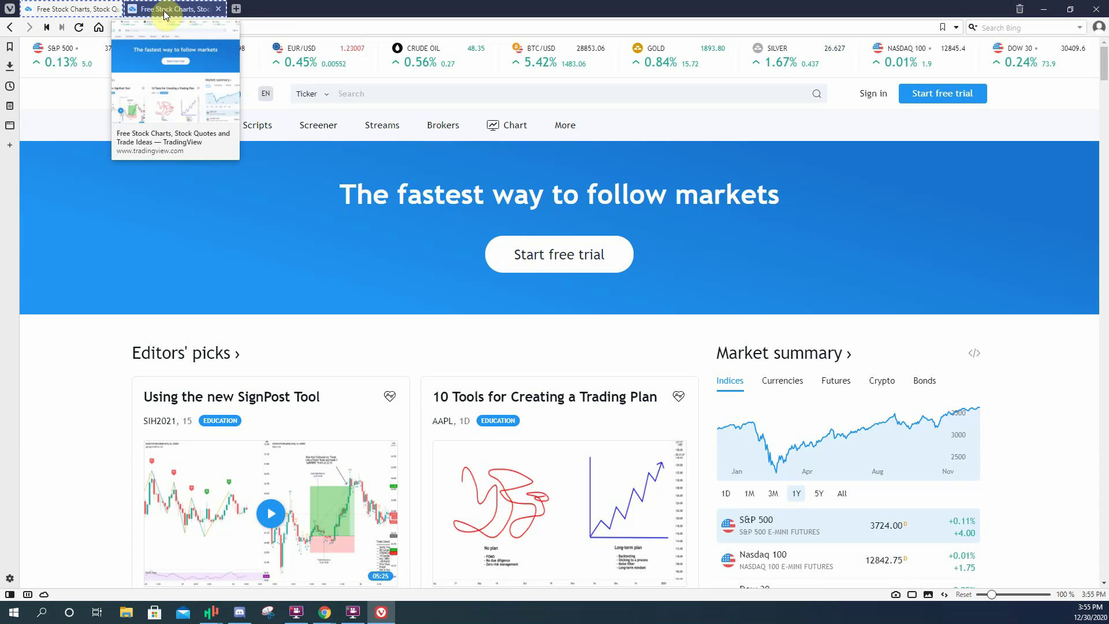
right_click(167, 11)
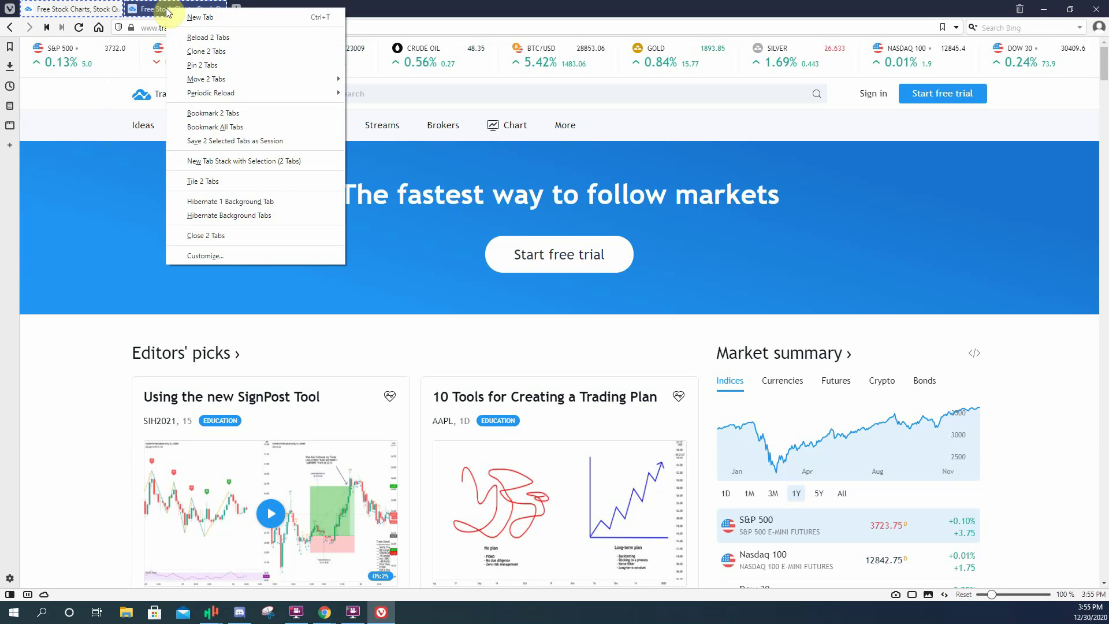
left_click(249, 182)
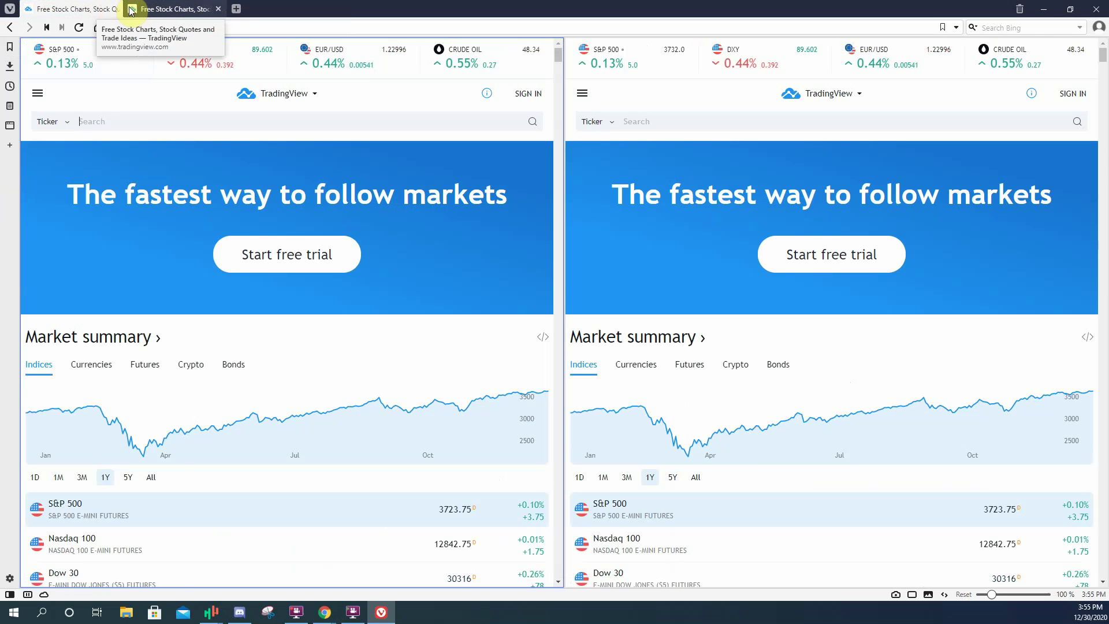
left_click_drag(154, 7, 69, 7)
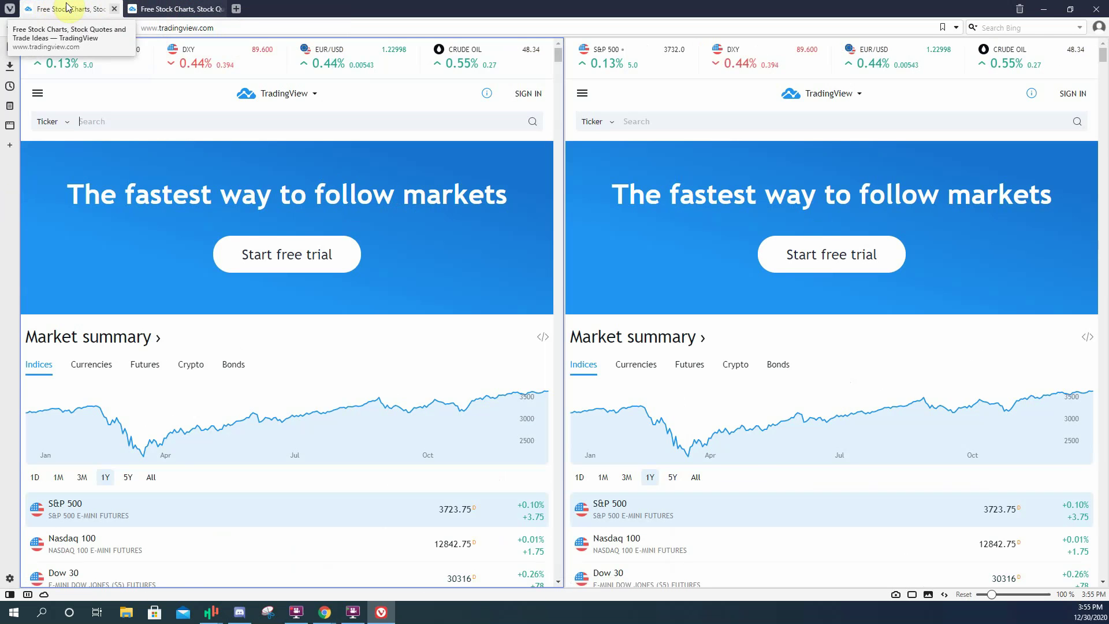
Untile the two TradingView tabs, re-tile them with Tile 2 Tabs, and reopen their tab menu.
right_click(176, 12)
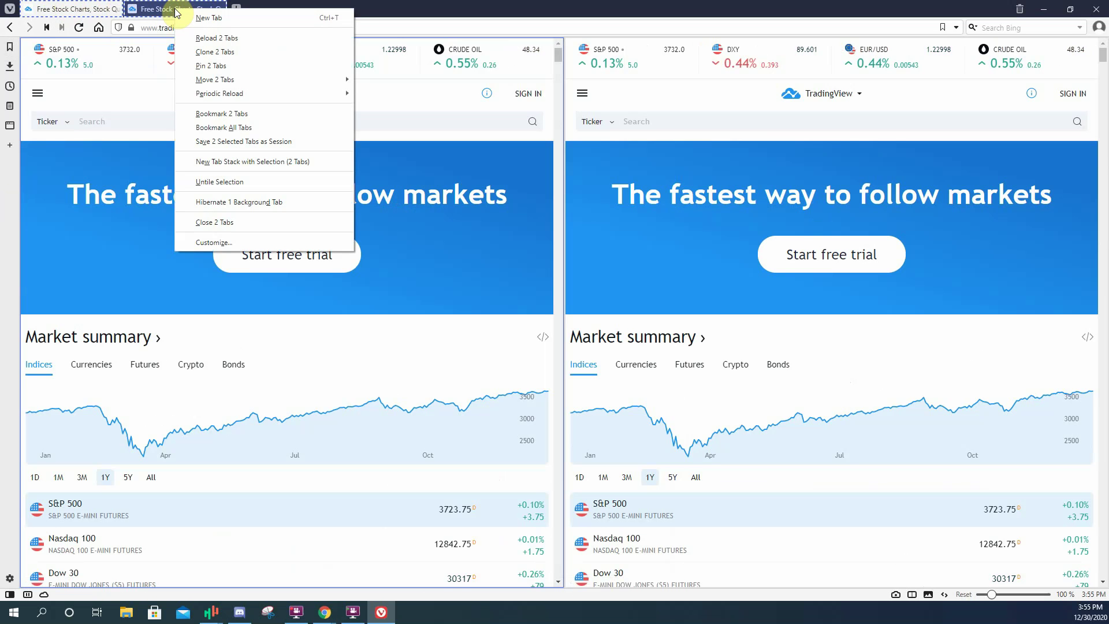
left_click(240, 181)
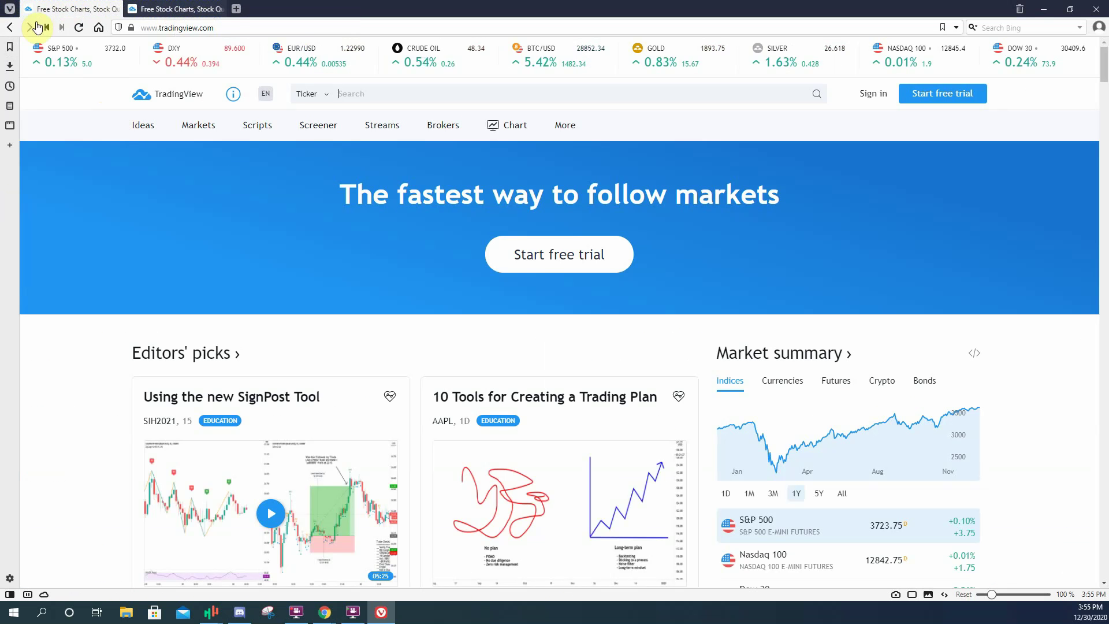
left_click(180, 14)
right_click(176, 11)
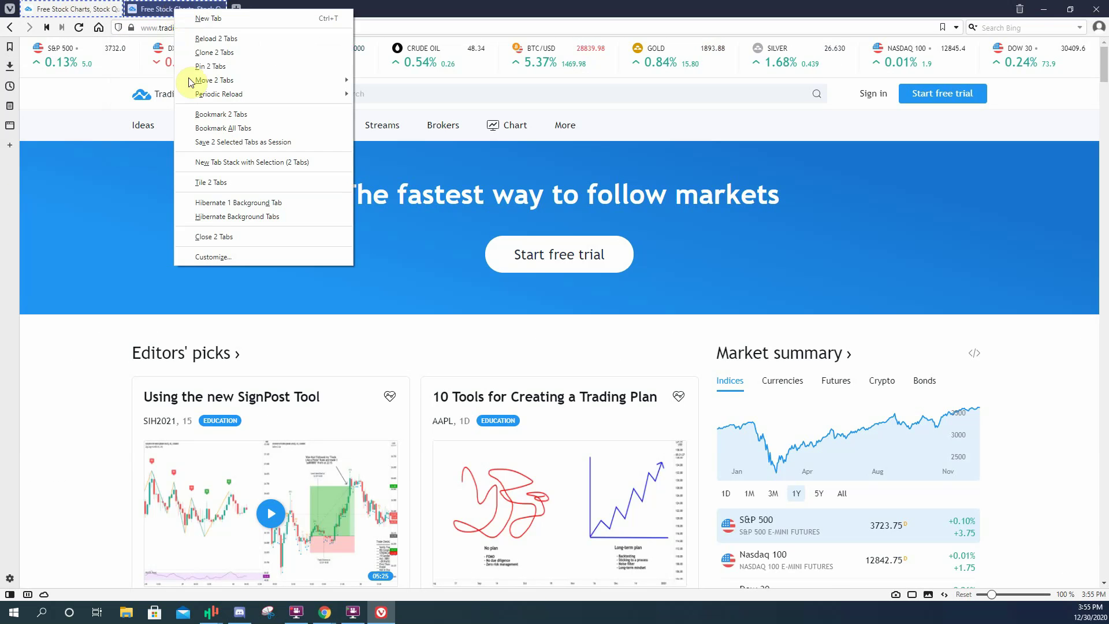
left_click(226, 182)
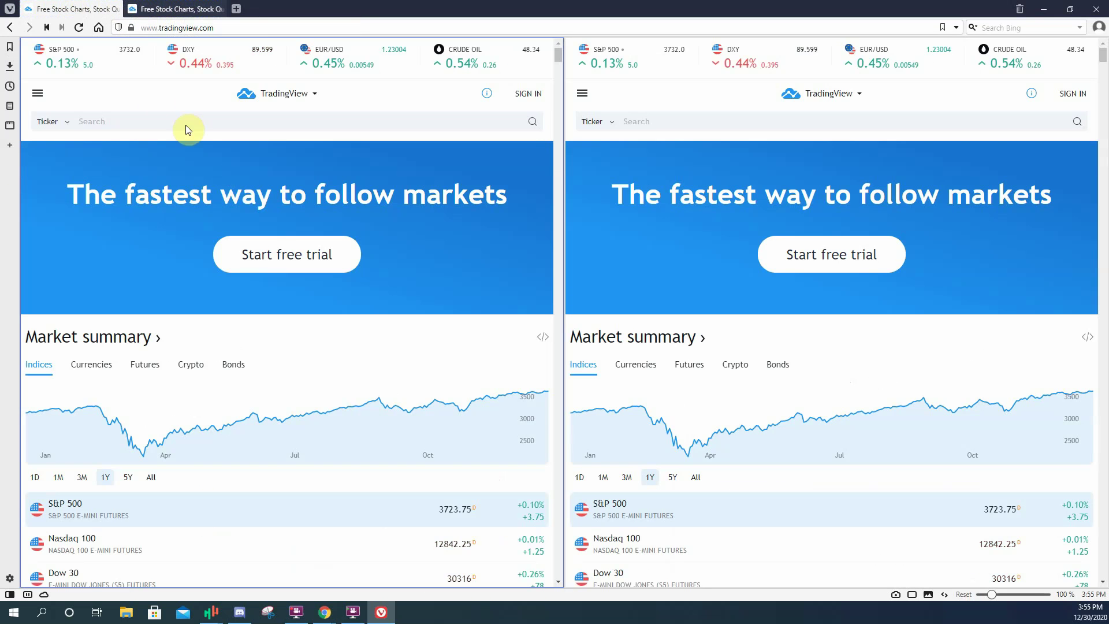
left_click(82, 10)
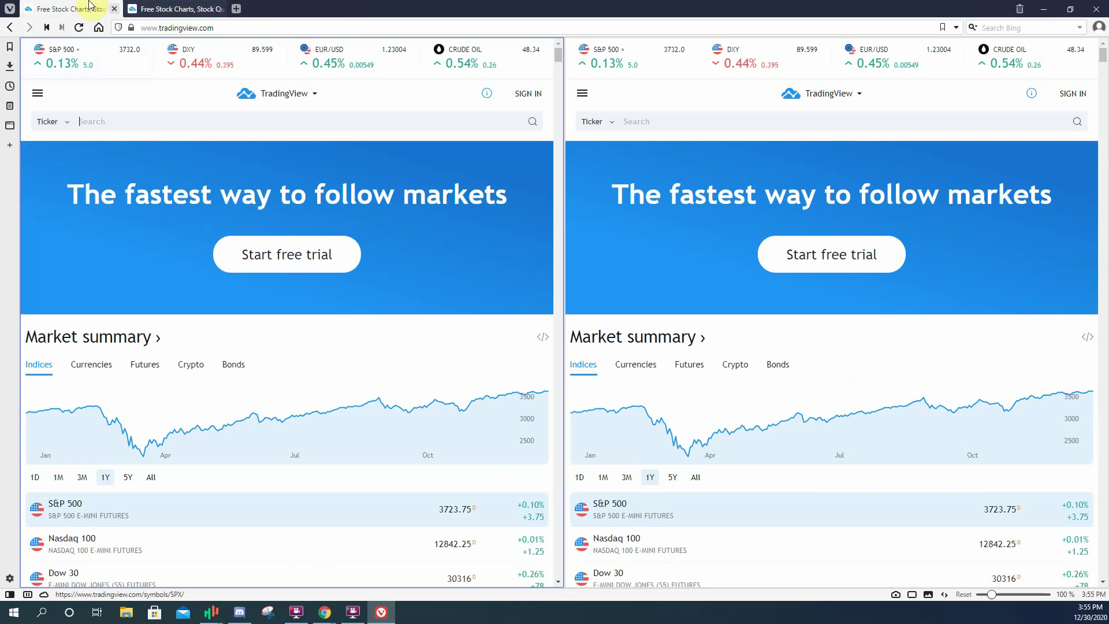
right_click(155, 9)
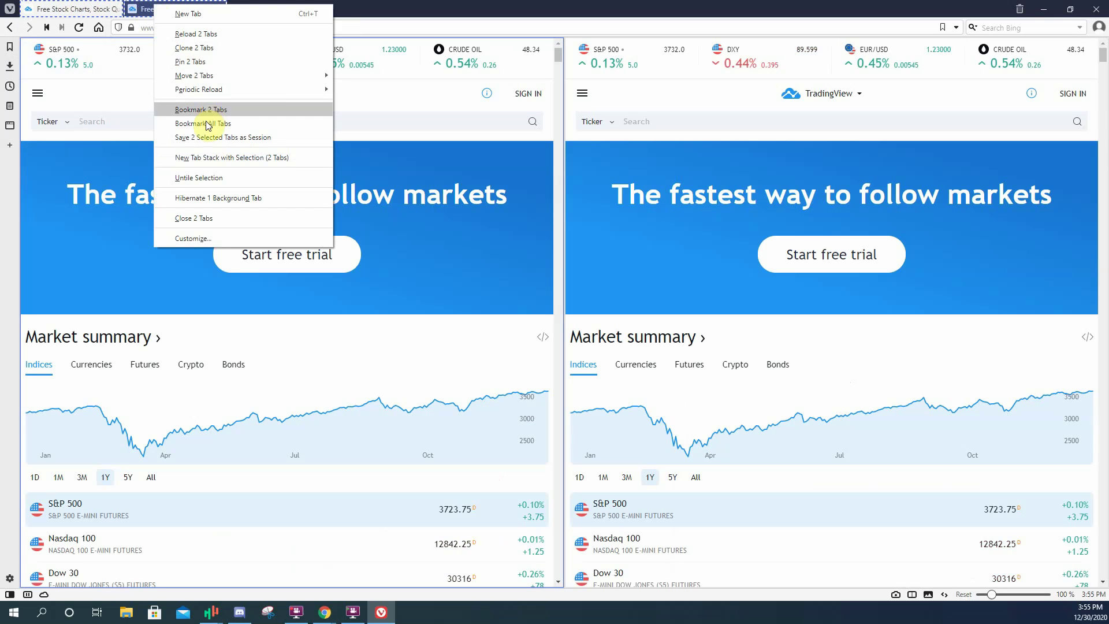
left_click(207, 178)
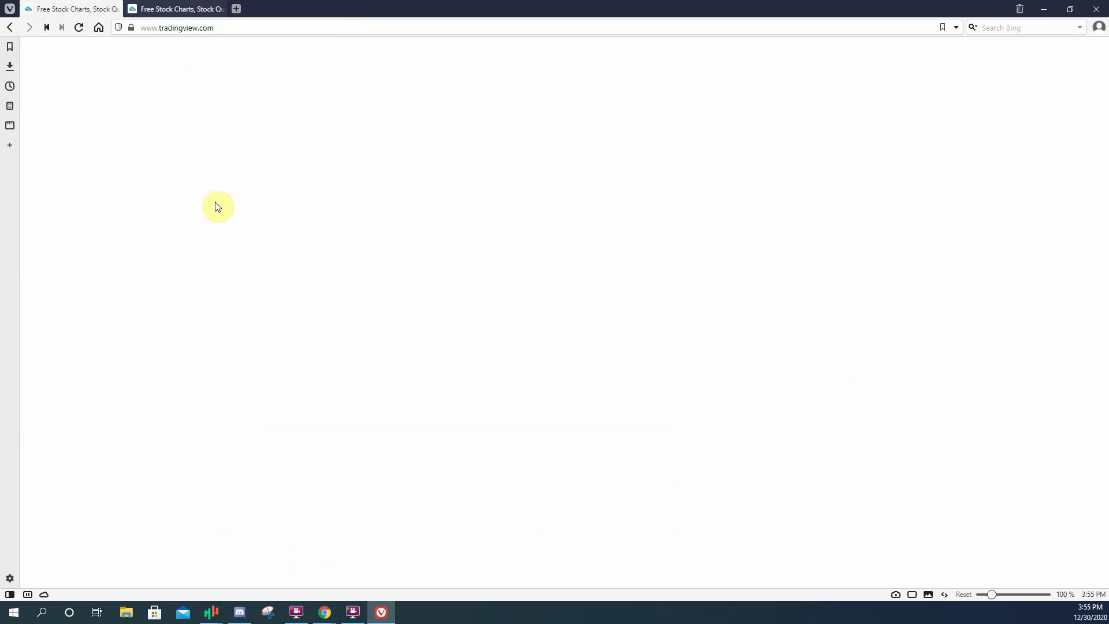